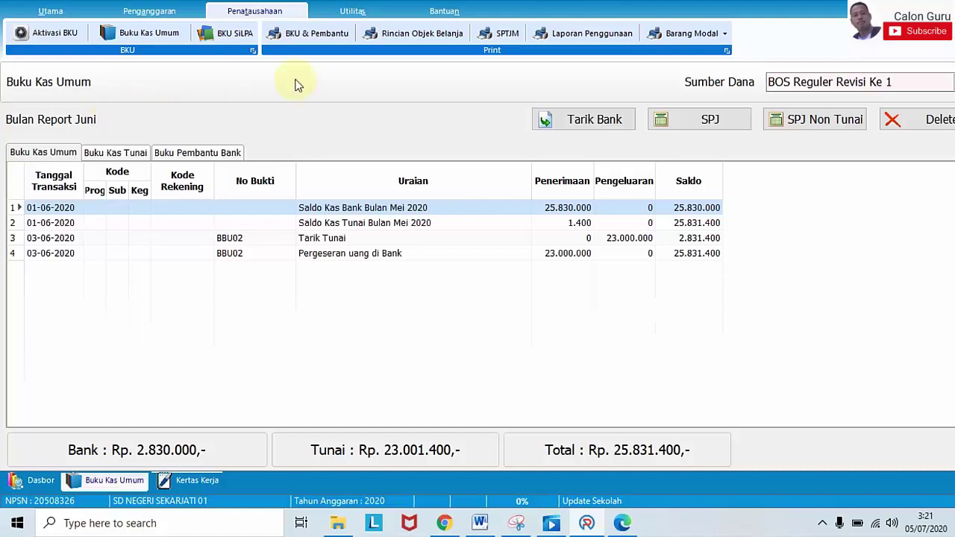
Step: Leave the June Buku Kas Umum report and switch to the Penganggaran ribbon
left_click(162, 12)
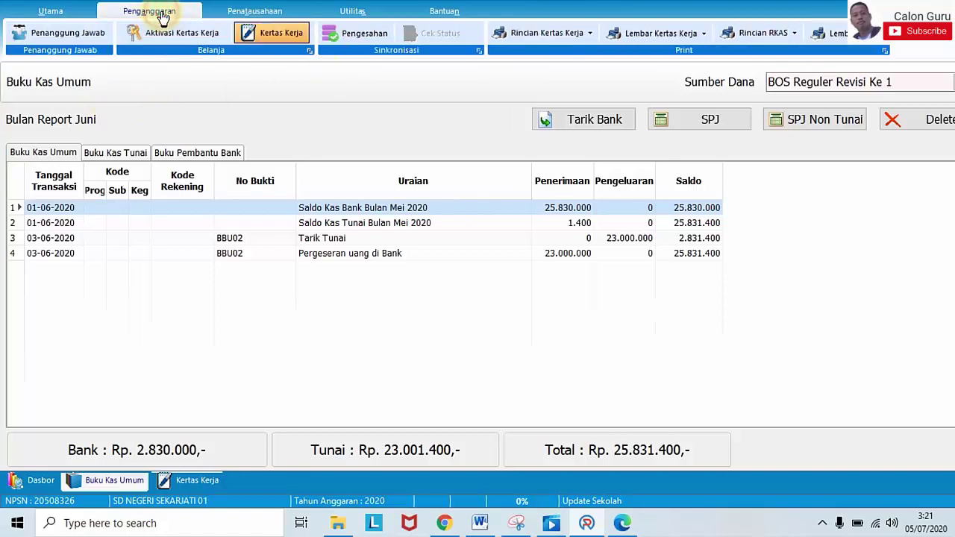
Step: Open the BOS Reguler Revisi Ke 1 Kertas Kerja worksheet and scroll down to Program 03
left_click(274, 33)
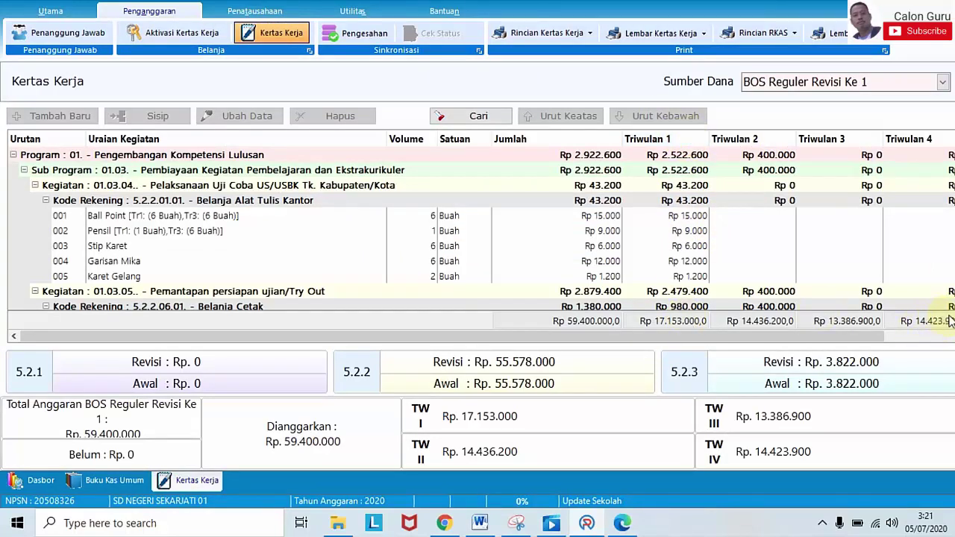
scroll(478, 224, "down", 4)
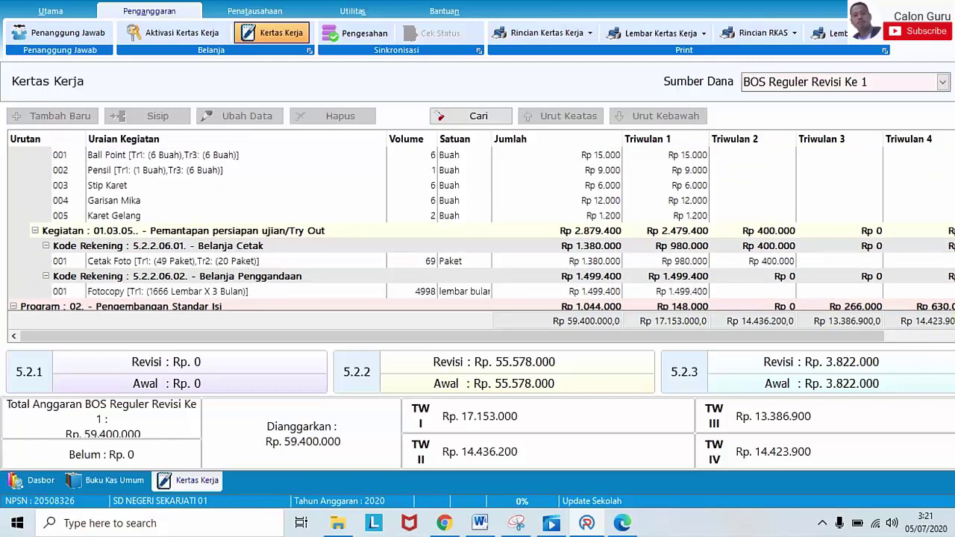
scroll(477, 232, "down", 4)
scroll(478, 231, "down", 4)
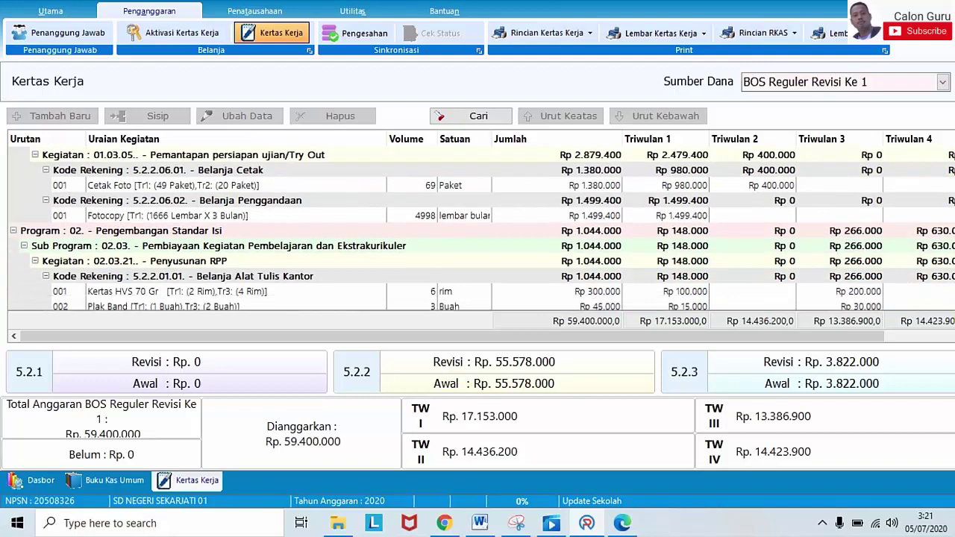
scroll(477, 231, "down", 7)
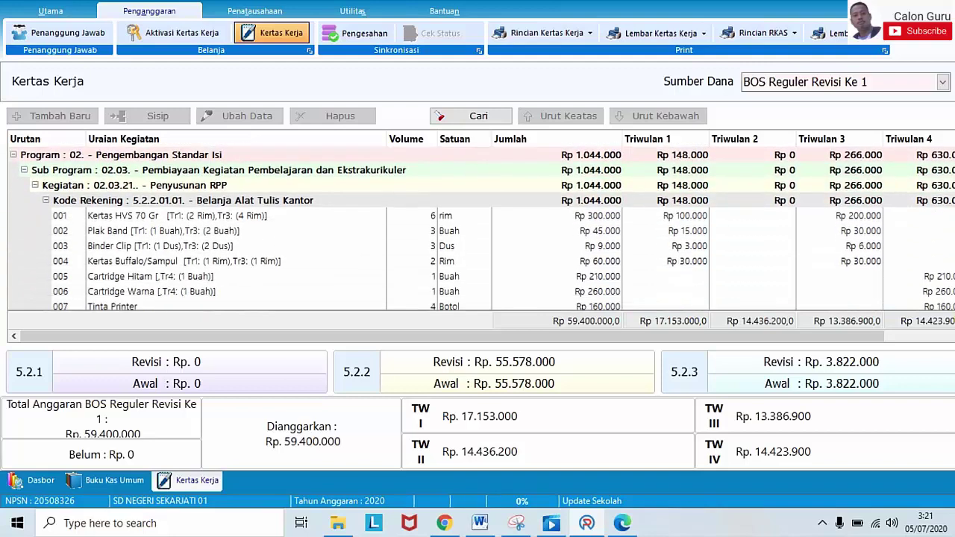
scroll(478, 232, "down", 2)
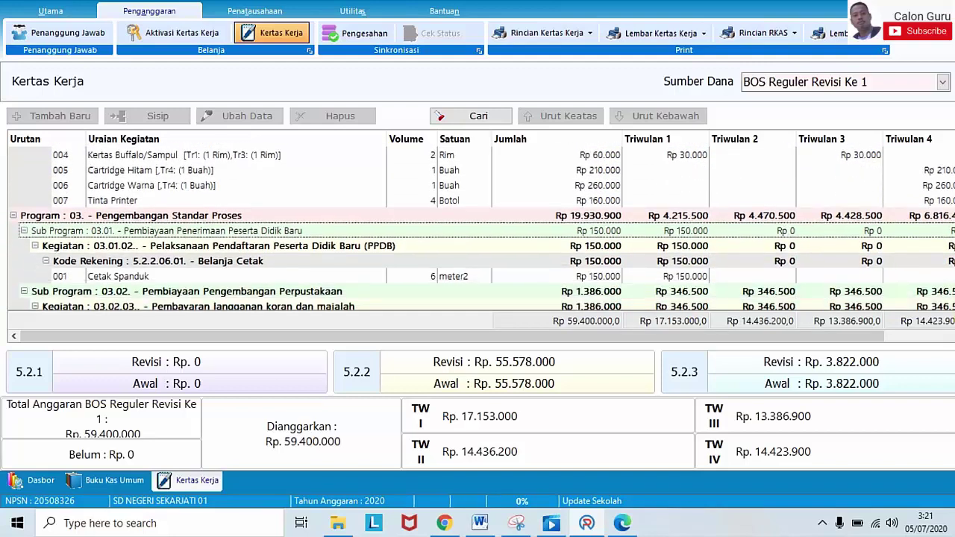
scroll(477, 231, "down", 1)
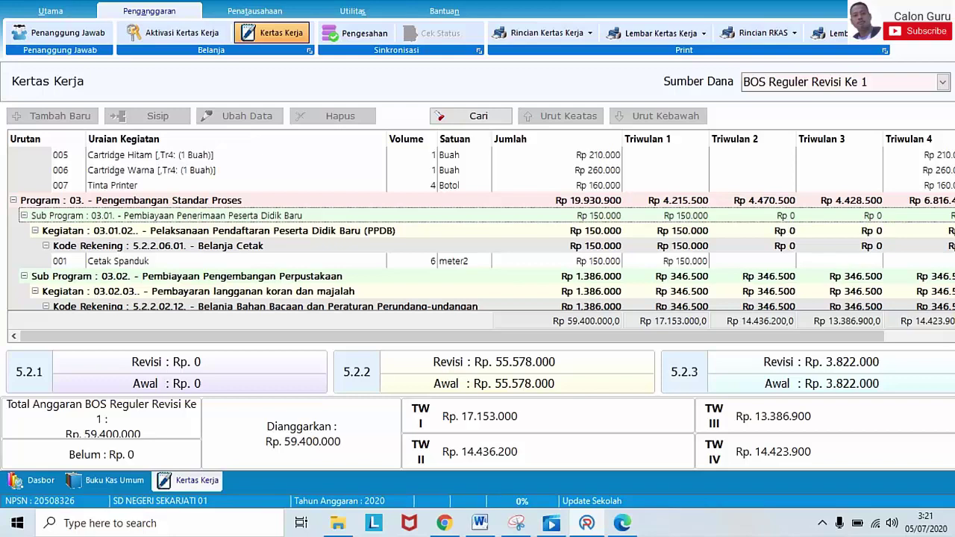
scroll(788, 246, "down", 2)
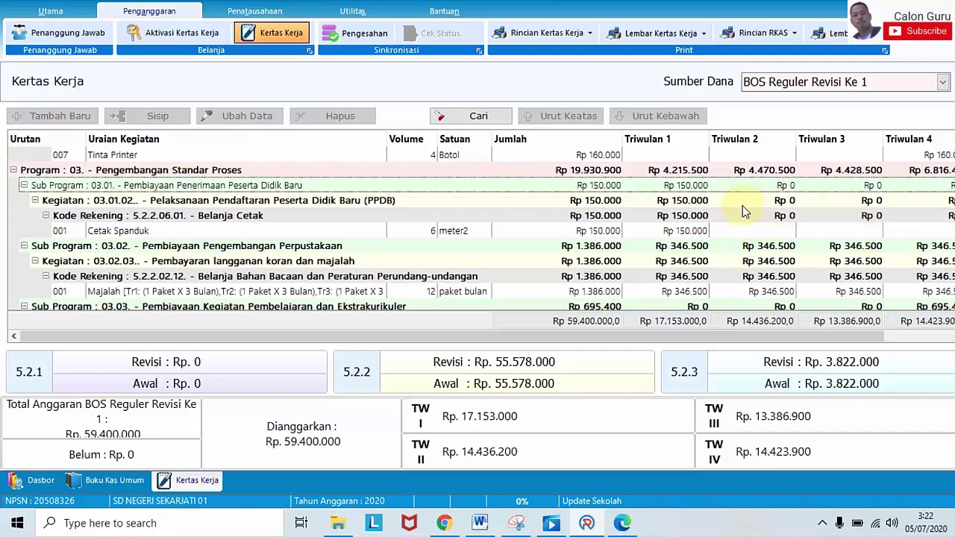
Step: Select the 001 Cetak Spanduk budget row, then bring up bku-tunai-2020.pdf
left_click(172, 231)
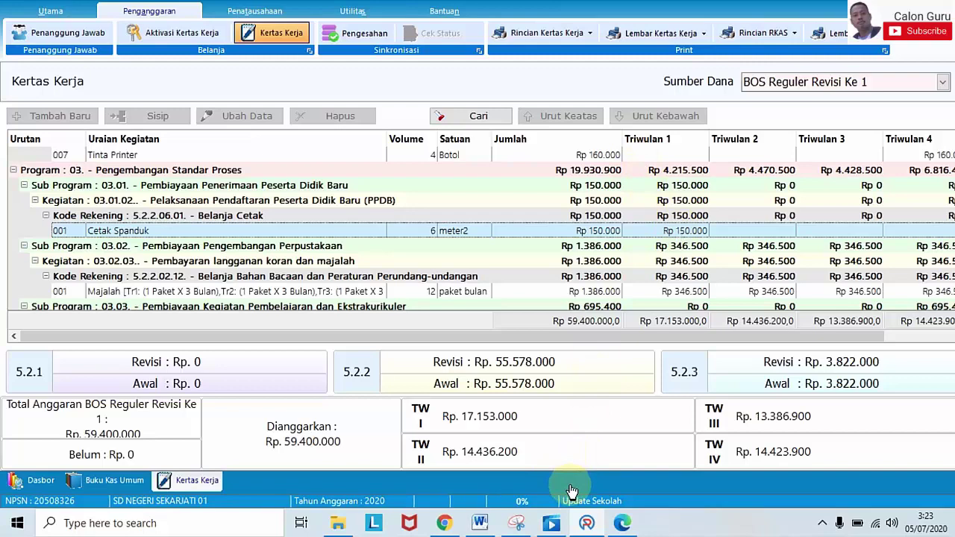
left_click(620, 522)
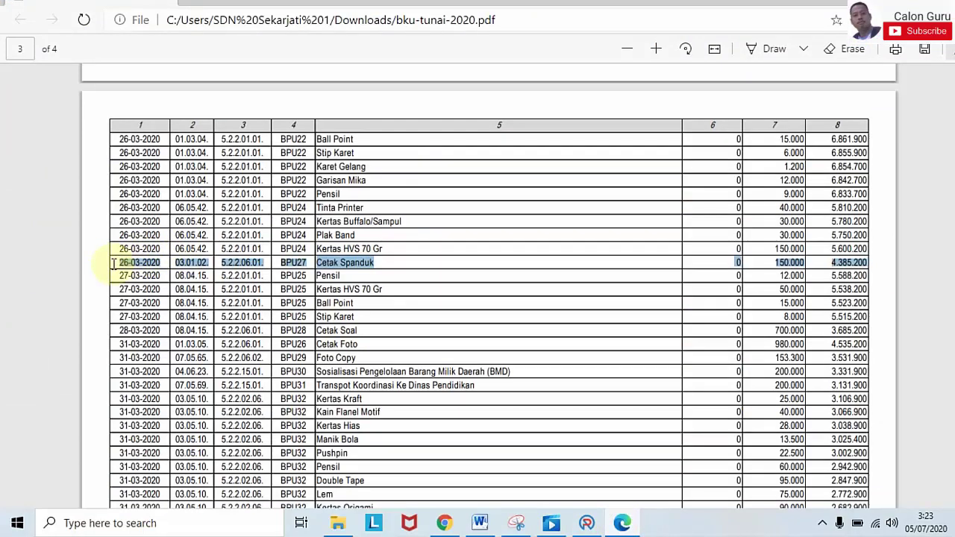
Step: Highlight the whole 26-03-2020 Cetak Spanduk 150.000 row, from date to balance
left_click_drag(117, 263, 858, 262)
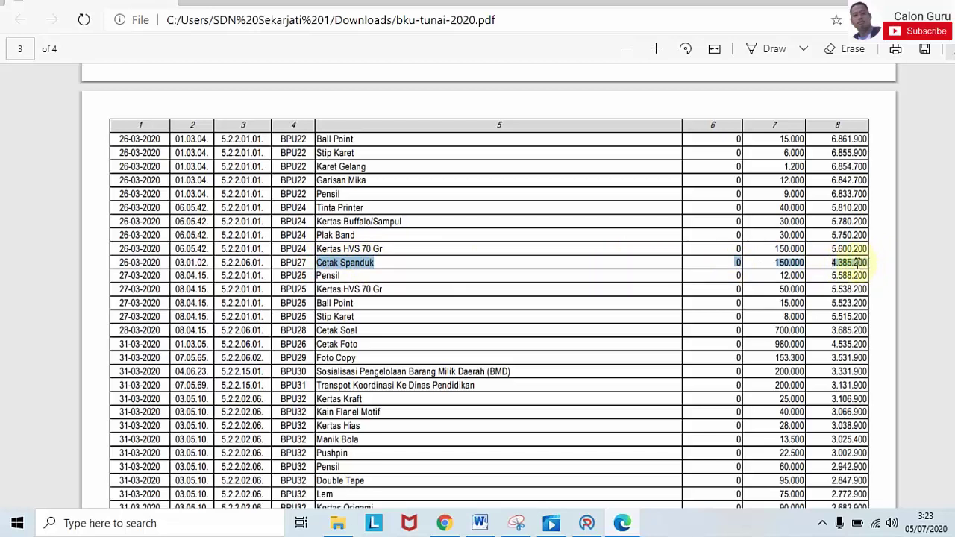
left_click(143, 261)
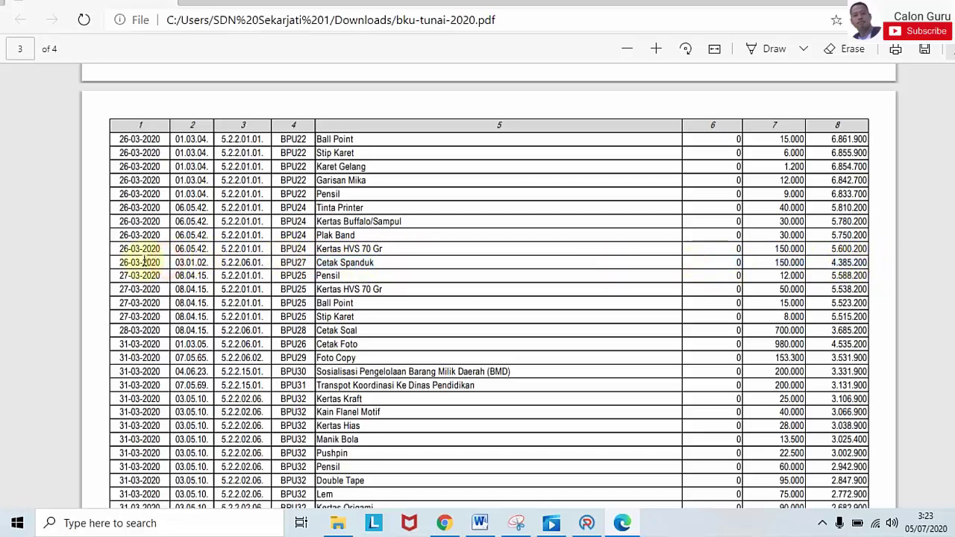
left_click_drag(113, 262, 876, 260)
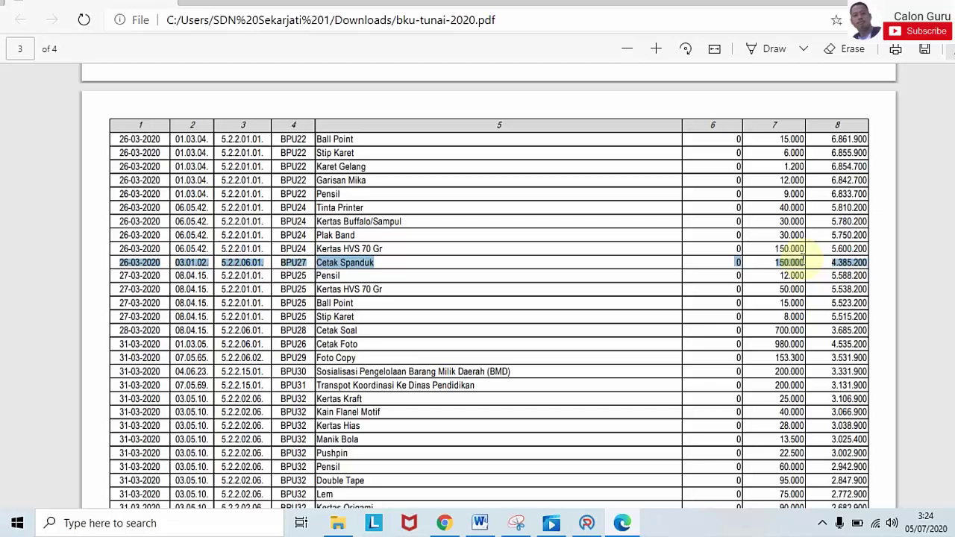
Step: Highlight the 4.385.200 balance across the Cetak Spanduk row, then return to ARKAS
double_click(866, 262)
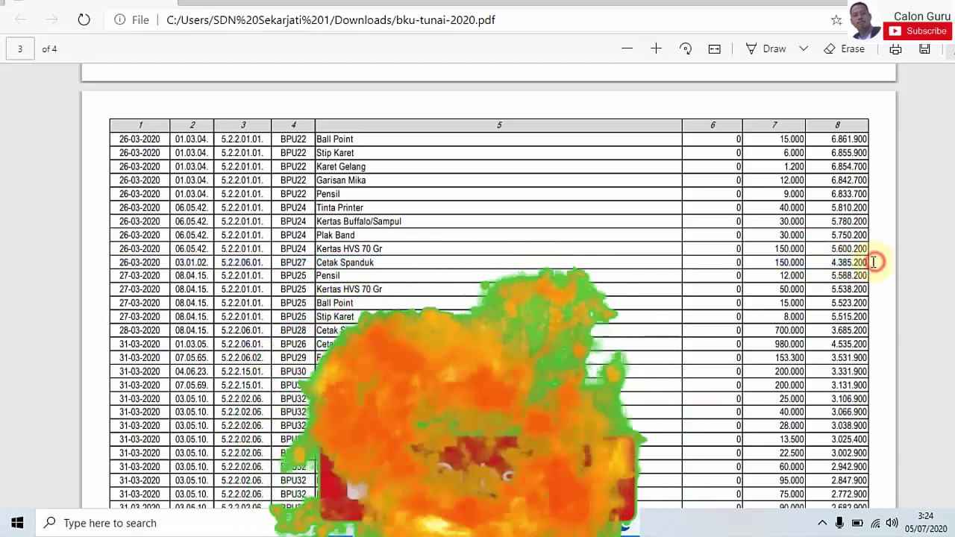
left_click_drag(771, 267, 120, 263)
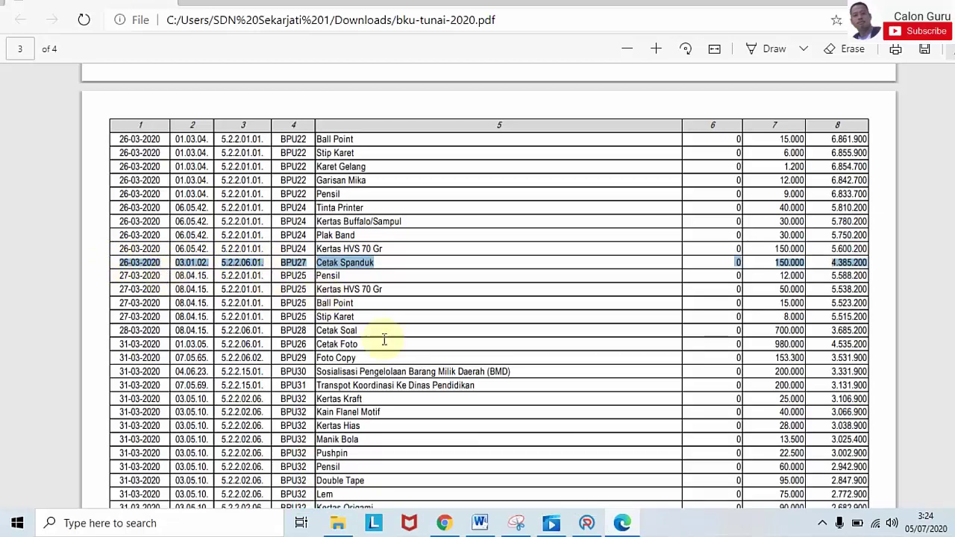
left_click(587, 523)
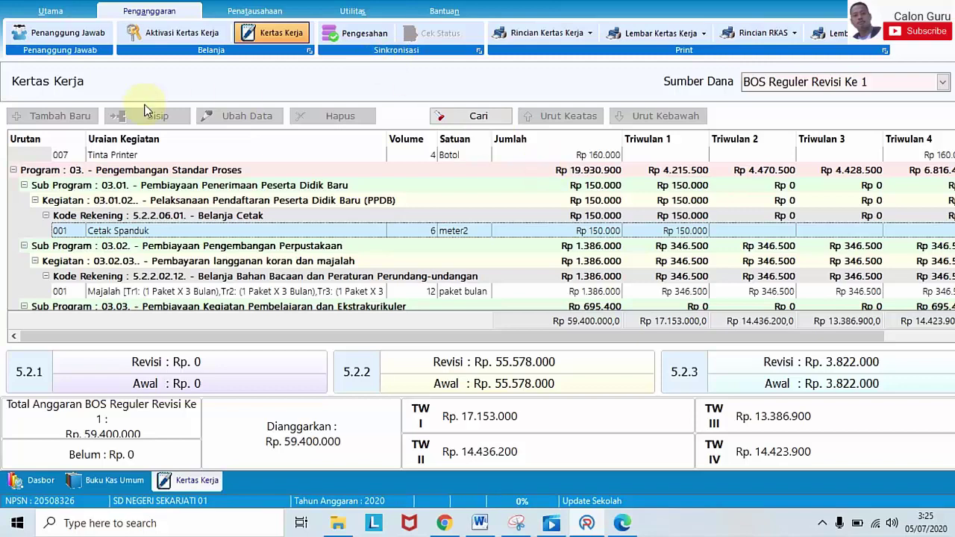
Step: Go to Penatausahaan > Buku Kas Umum and open the Aktivasi BKU page
left_click(247, 11)
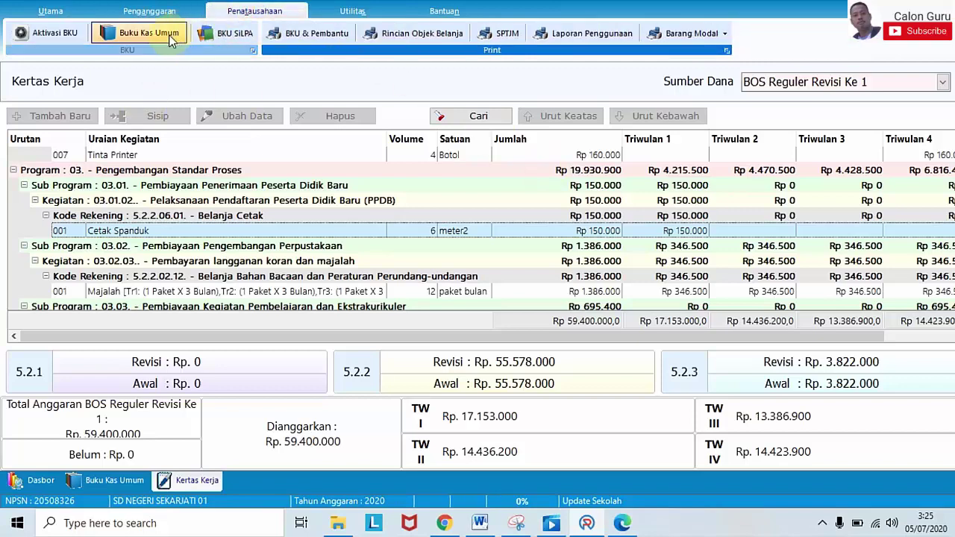
left_click(170, 38)
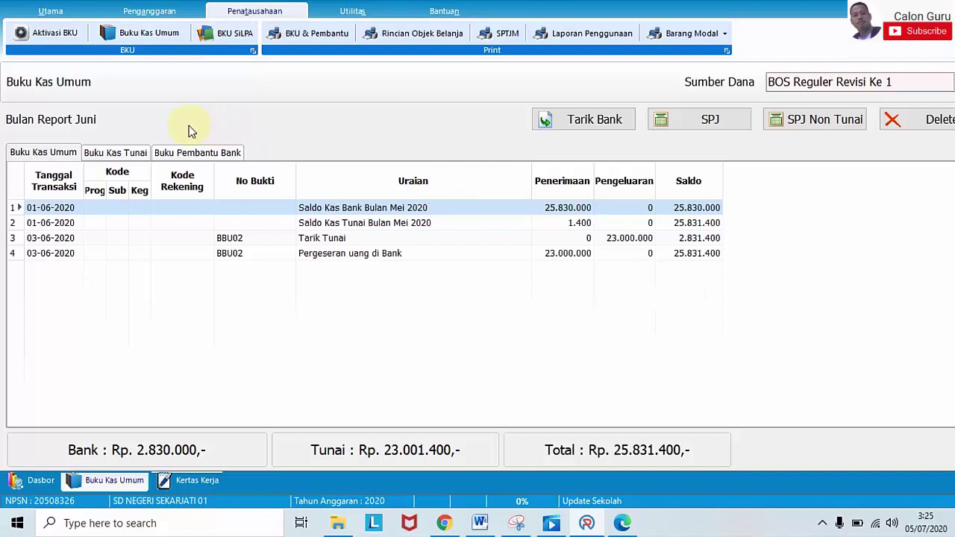
left_click(19, 85)
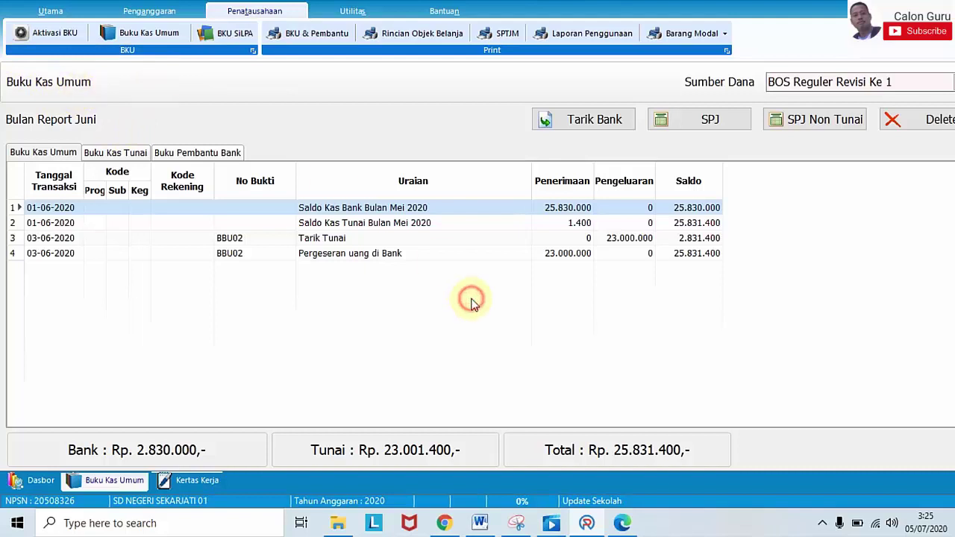
left_click(314, 149)
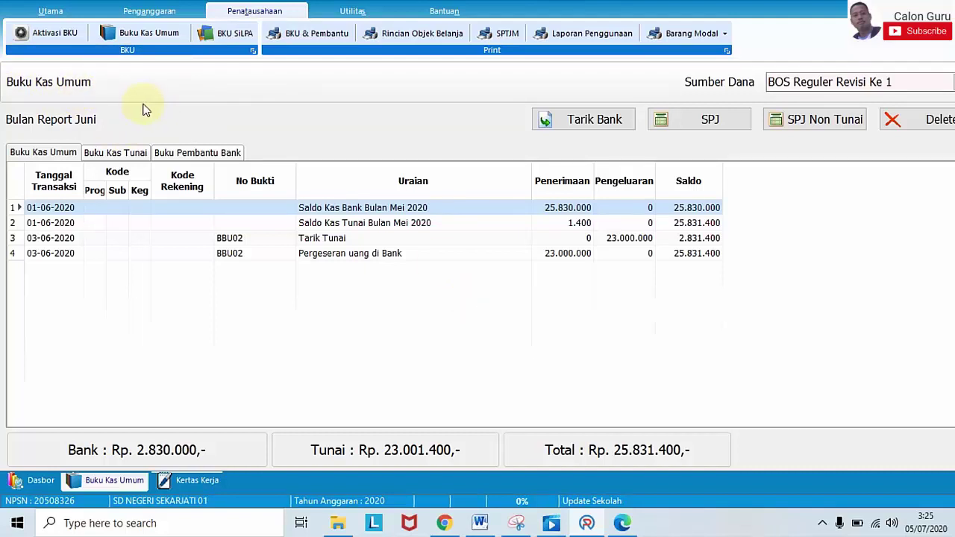
left_click(482, 305)
left_click(402, 318)
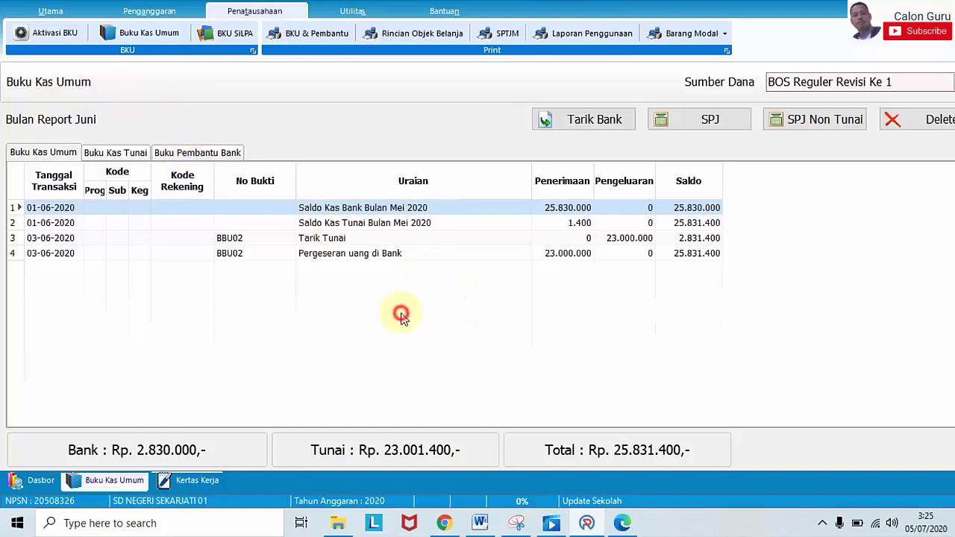
left_click(155, 33)
left_click(64, 34)
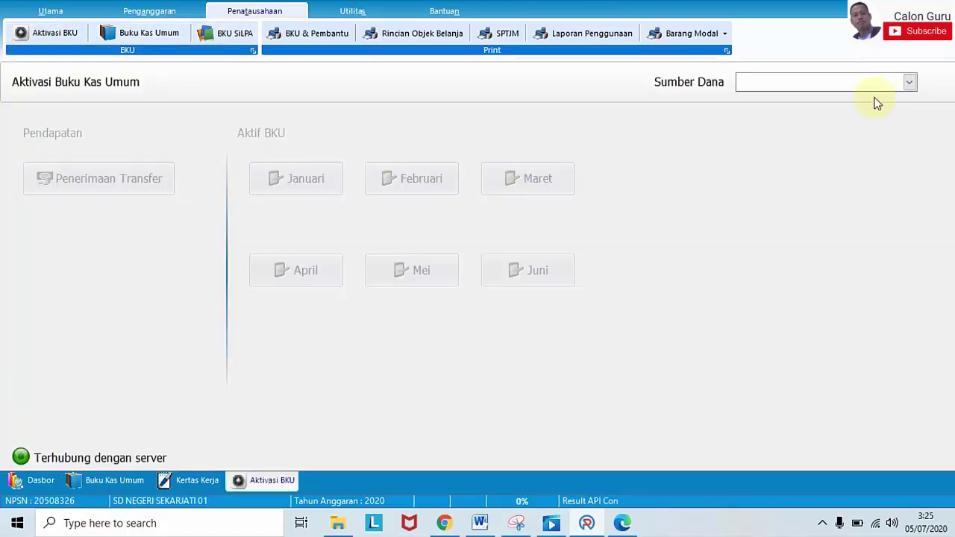
Step: Choose BOS Reguler Revisi Ke 1 as Sumber Dana to list its BKU months
left_click(908, 82)
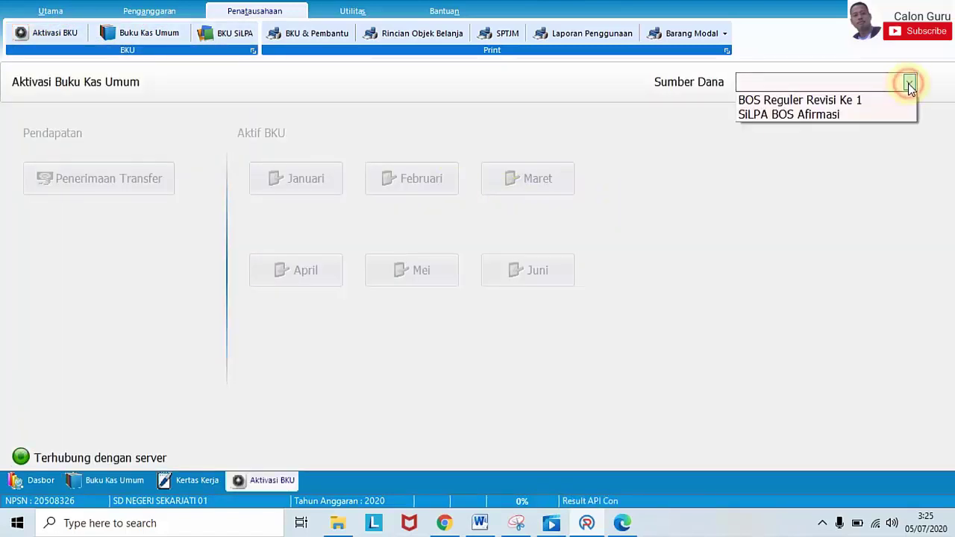
left_click(872, 101)
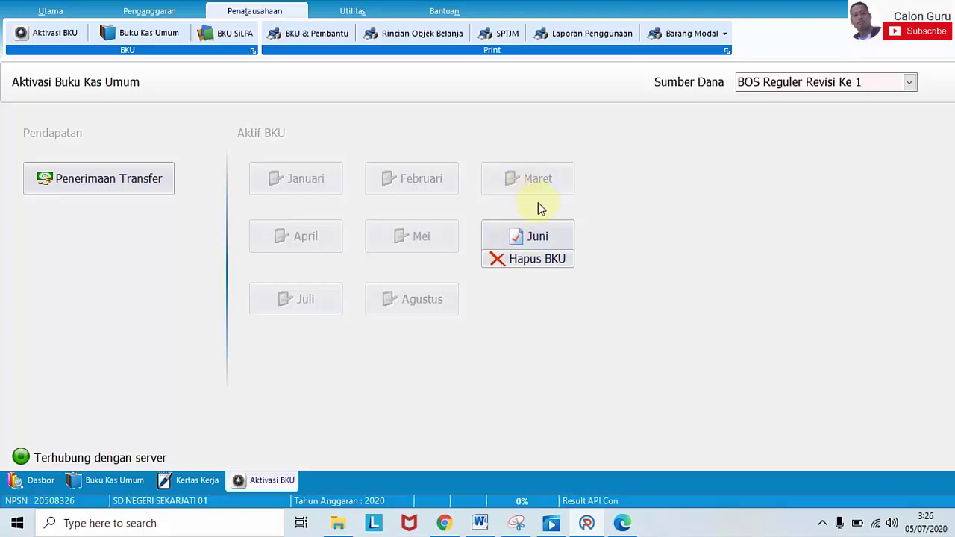
left_click(524, 178)
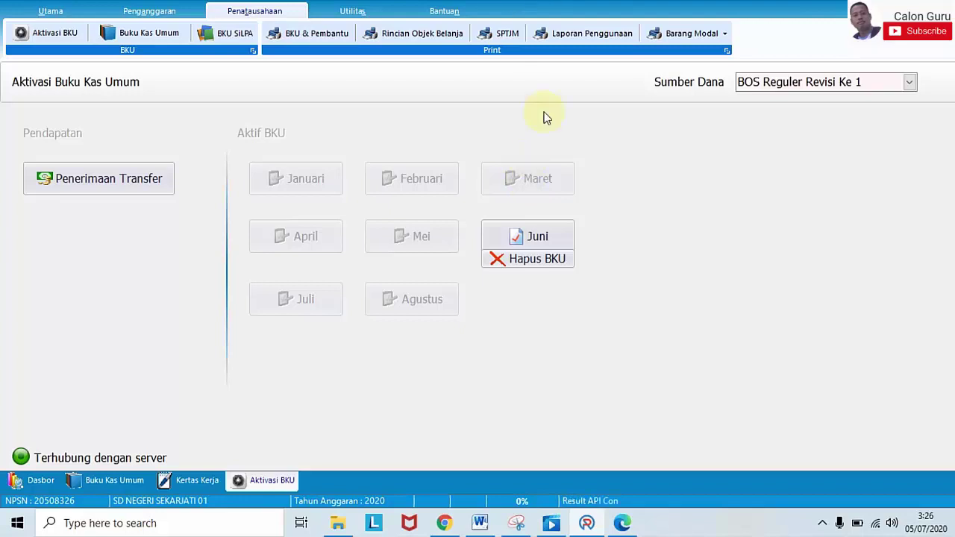
Step: Delete the Juni BKU, accepting all three confirmation prompts
left_click(546, 263)
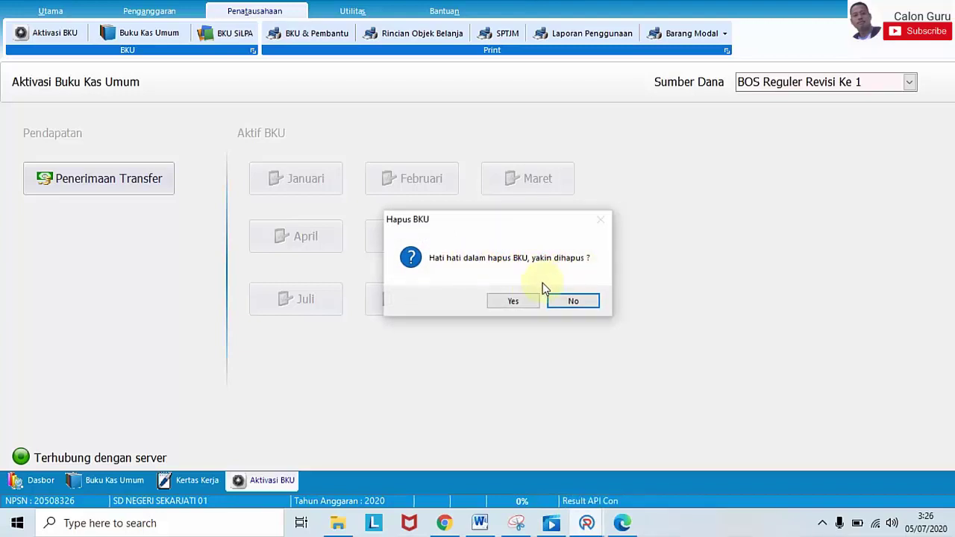
left_click(525, 301)
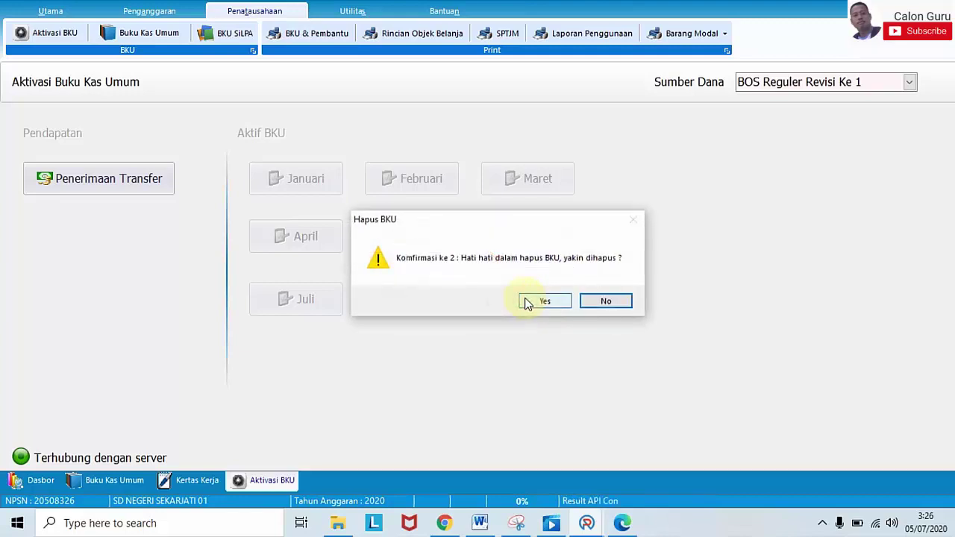
left_click(544, 302)
left_click(545, 302)
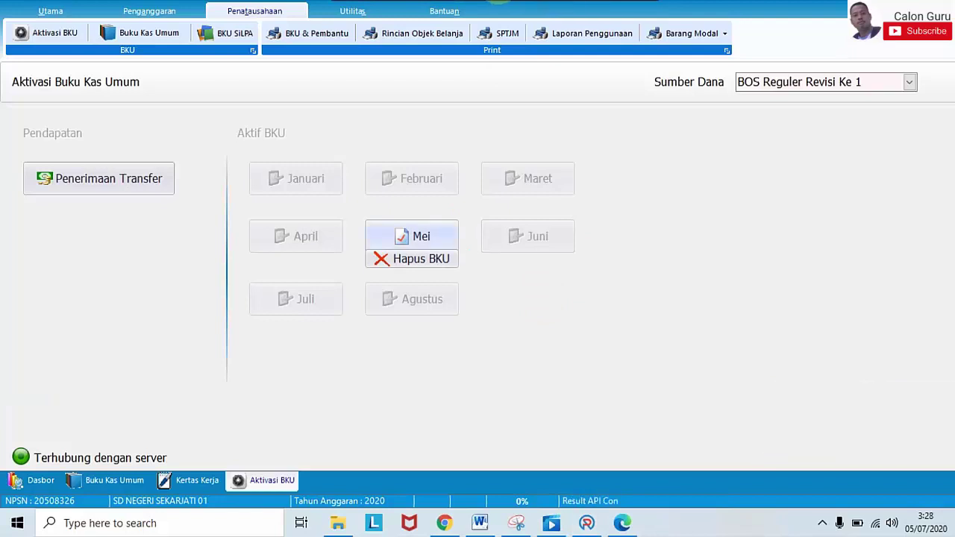
Step: Delete the now-active Mei BKU, confirming each of its three warnings
left_click(497, 178)
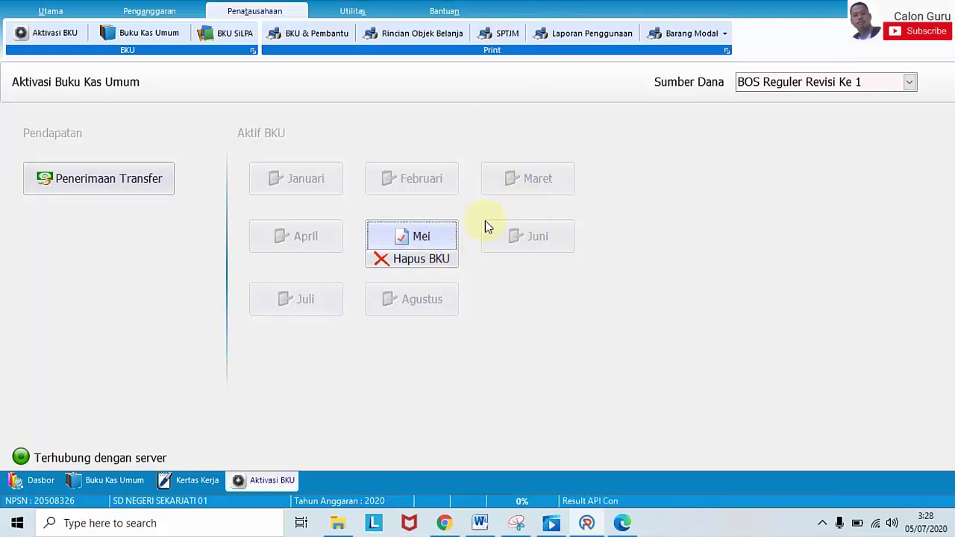
left_click(415, 260)
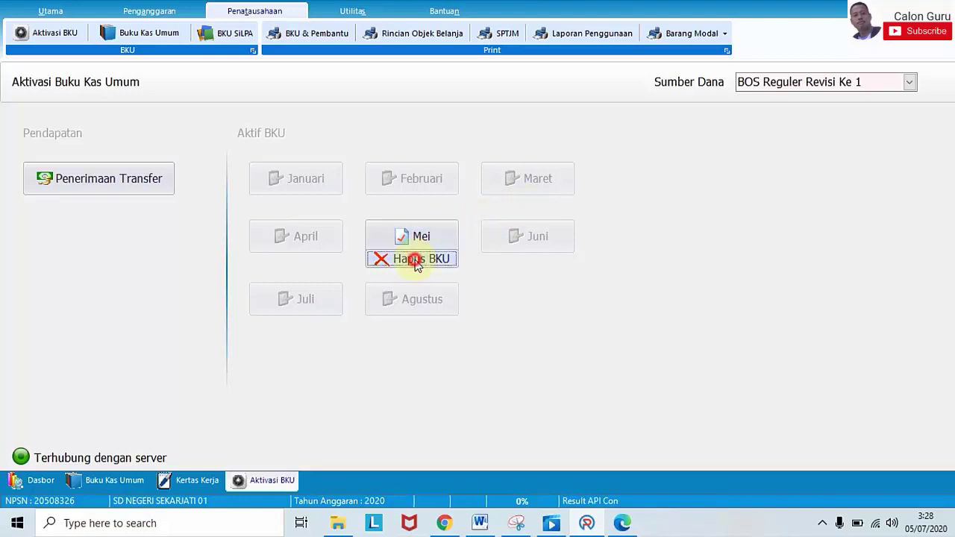
left_click(513, 303)
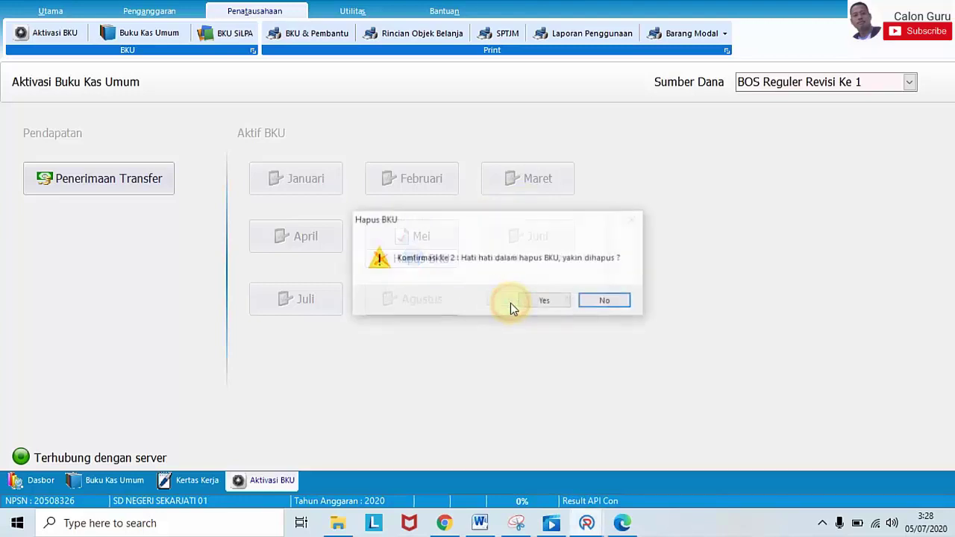
left_click(534, 302)
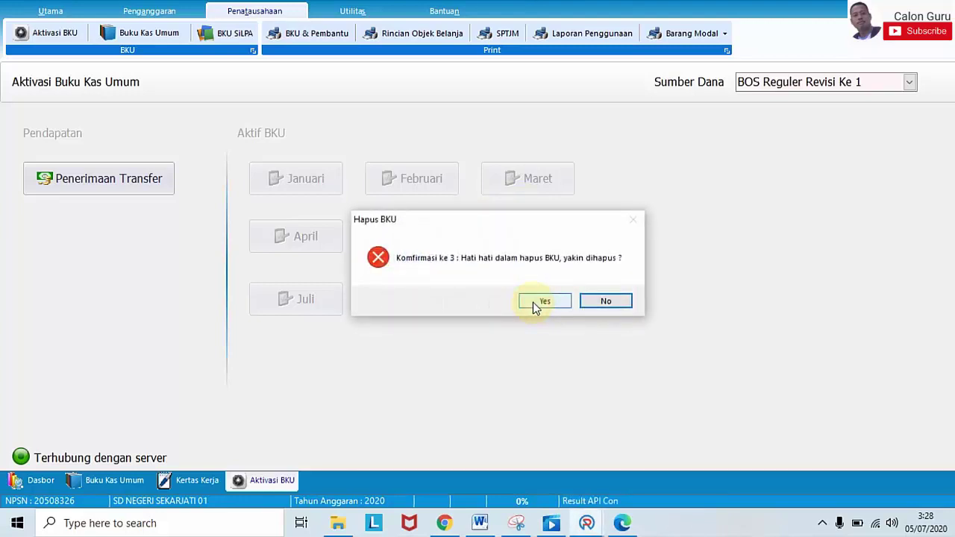
left_click(533, 302)
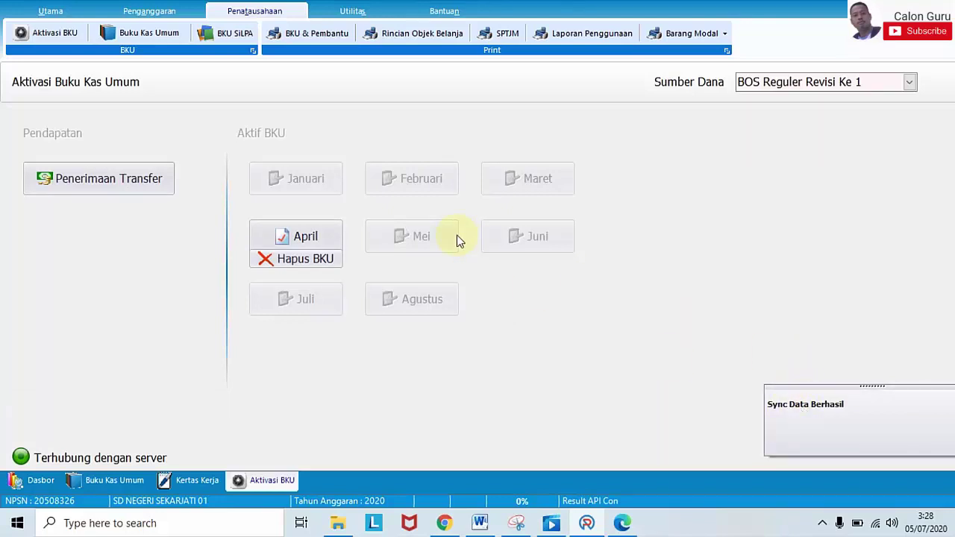
Step: Delete the April BKU with three confirmations, leaving Maret as the active month
left_click(314, 262)
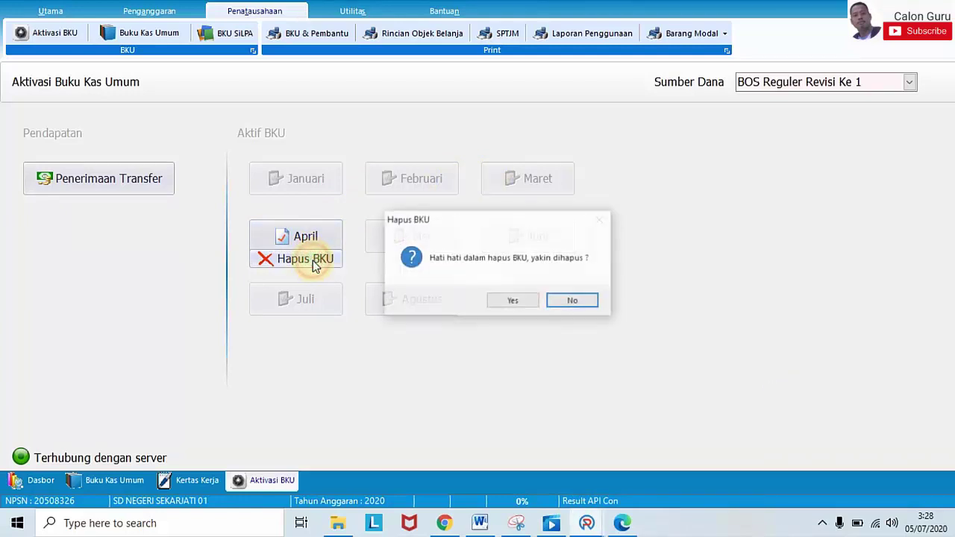
left_click(522, 301)
left_click(525, 301)
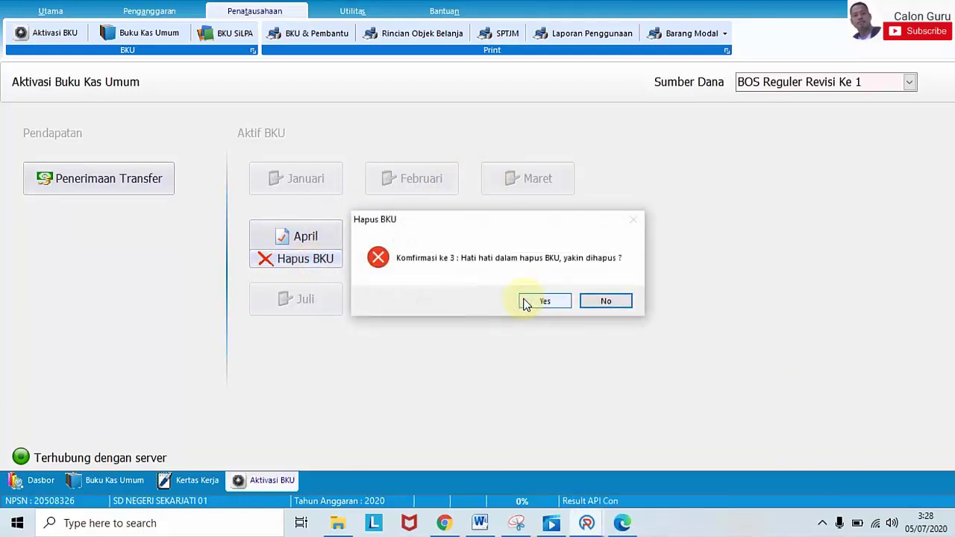
left_click(526, 303)
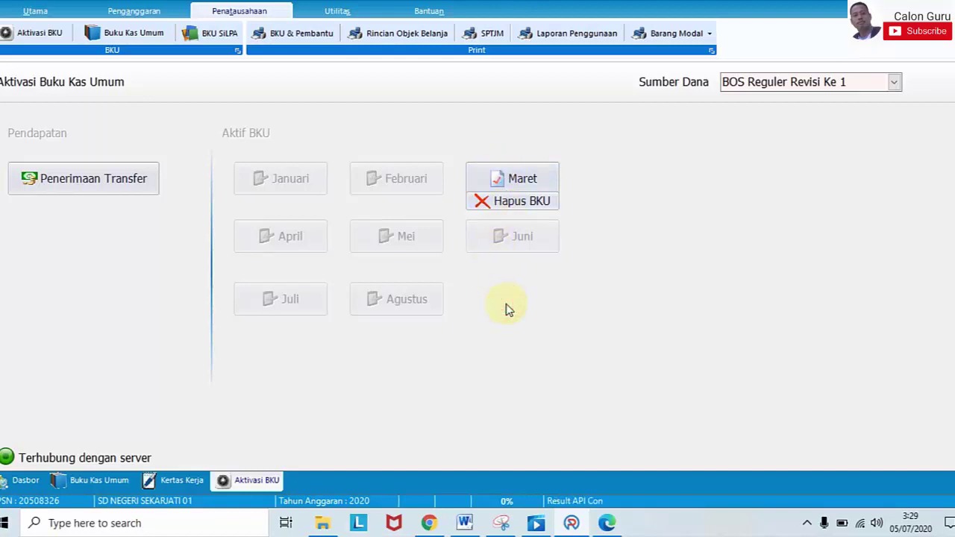
Step: Return to the Buku Kas Umum page, which still shows June's four entries totalling Rp 25.831.400
left_click(528, 388)
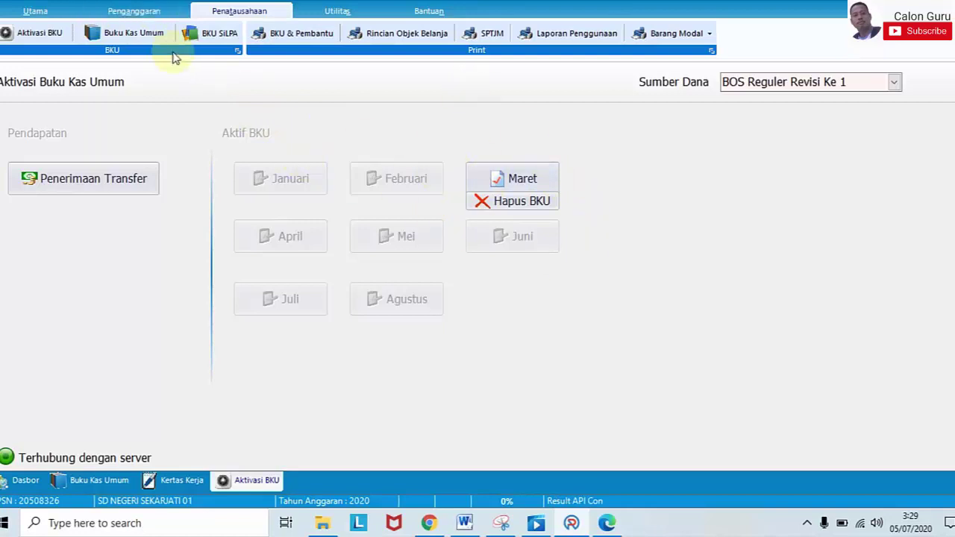
left_click(139, 34)
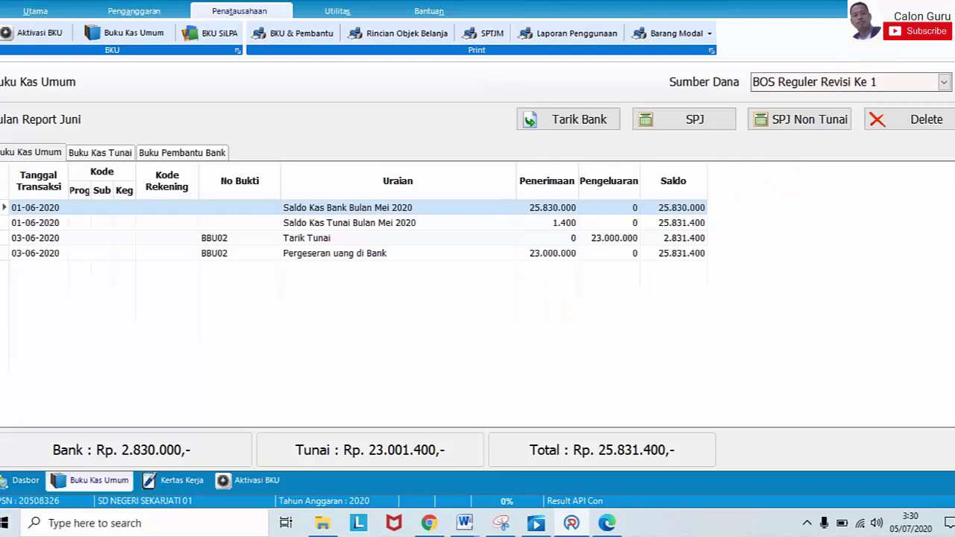
Step: Exit ARKAS, refresh the desktop, and relaunch ARKAS to its version 2.05 start screen
key("alt+F4")
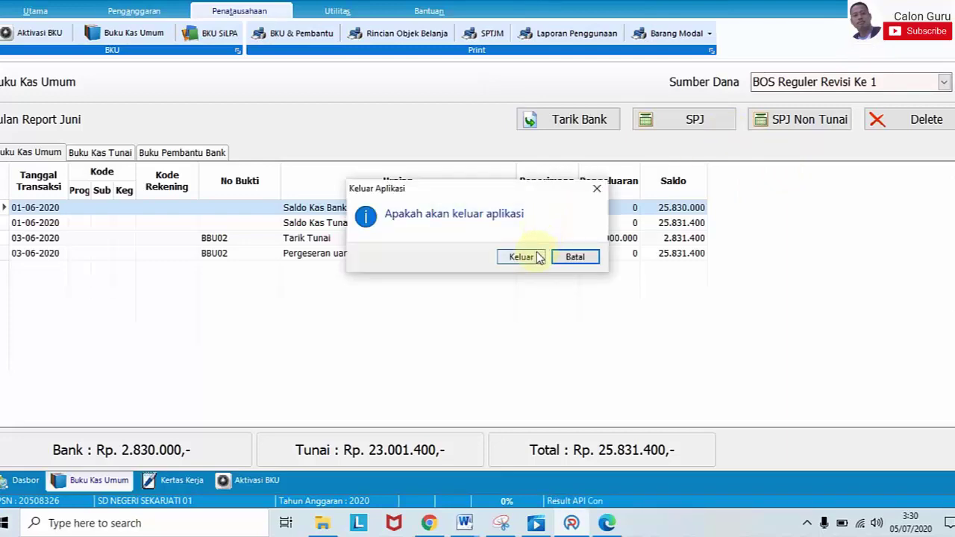
left_click(537, 256)
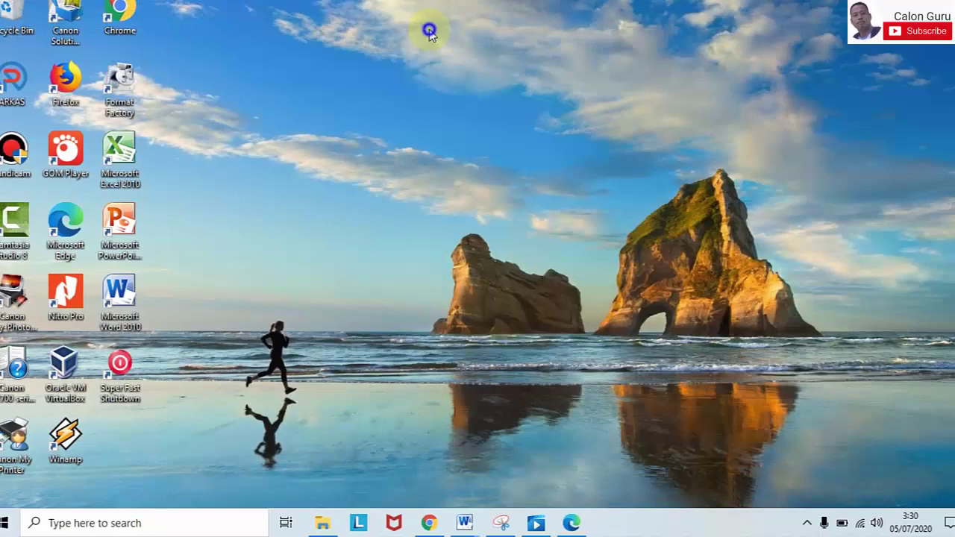
right_click(429, 31)
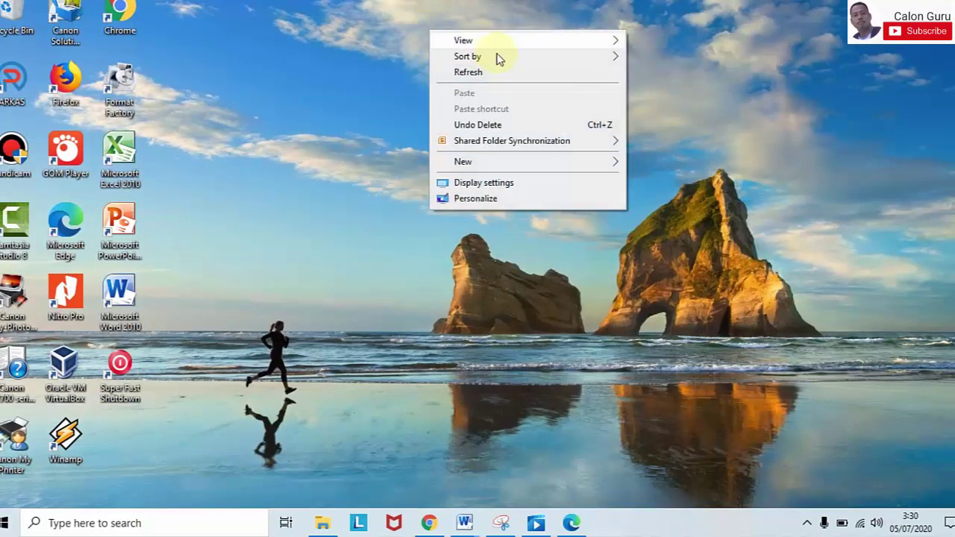
left_click(495, 73)
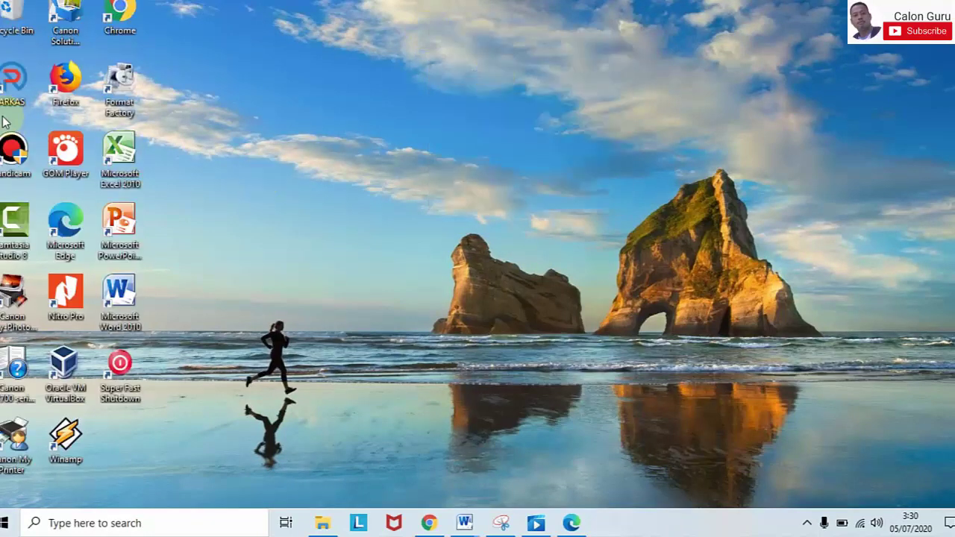
double_click(12, 88)
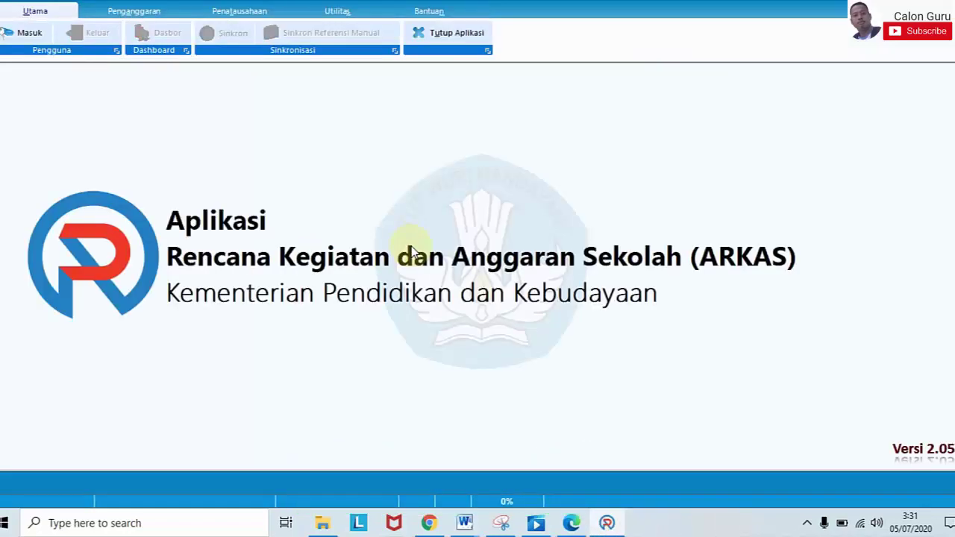
Step: Sign in with the operator account email and password for budget year 2020
left_click(30, 32)
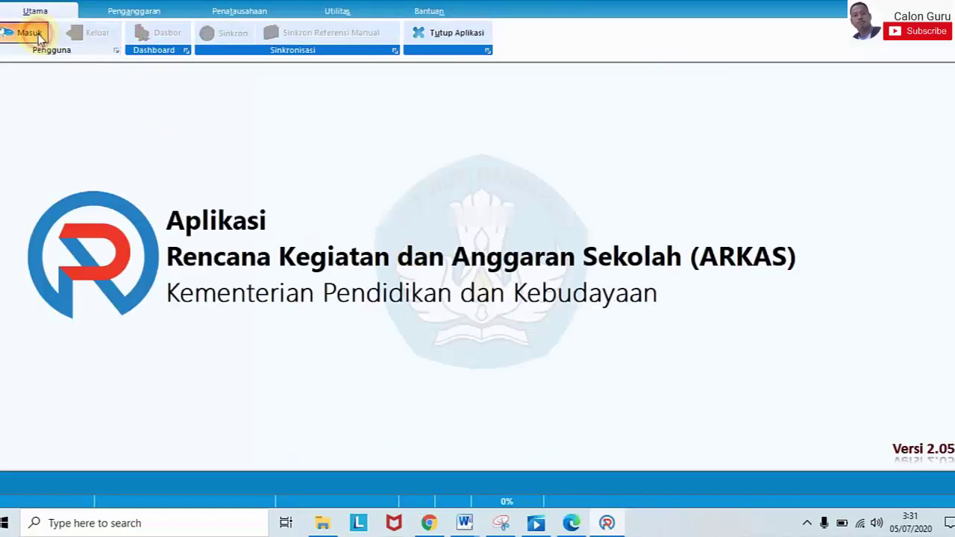
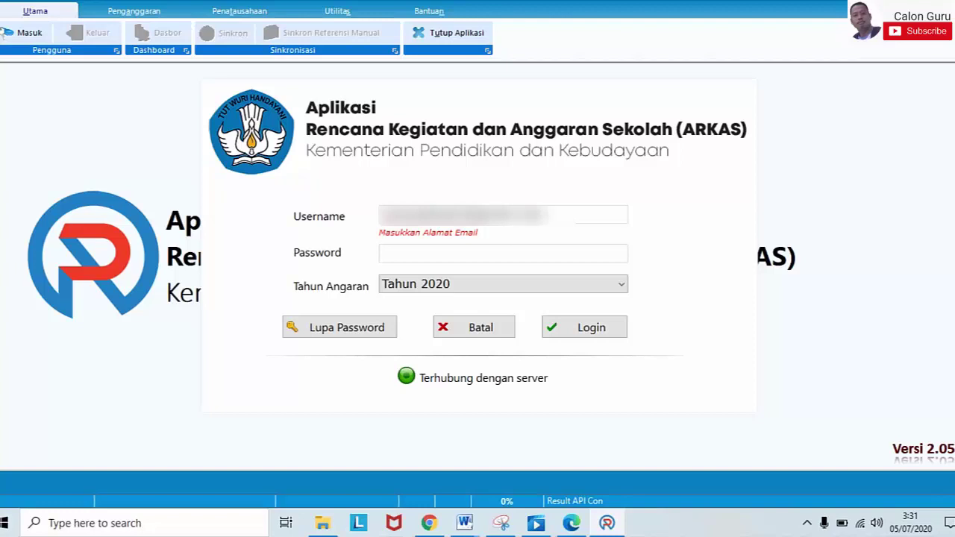
left_click(476, 261)
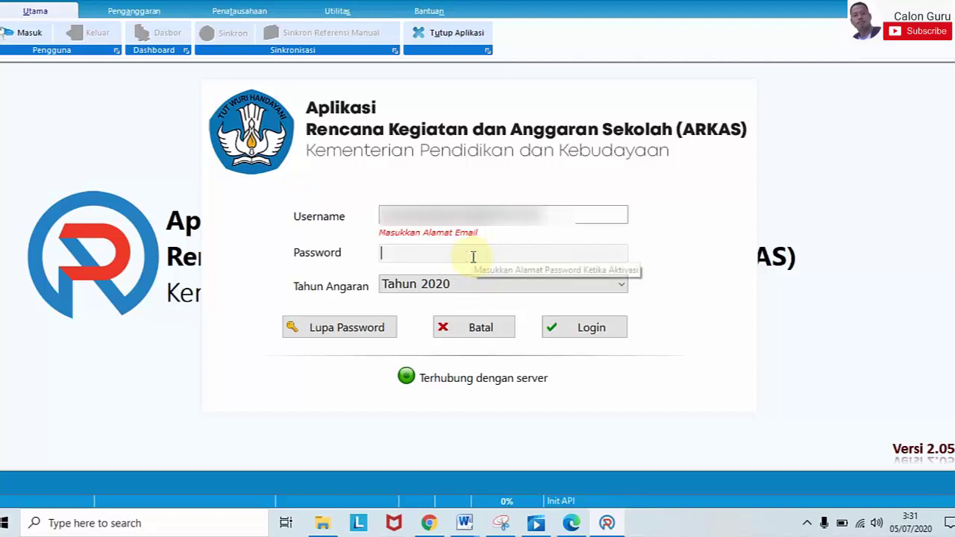
key("ctrl+v")
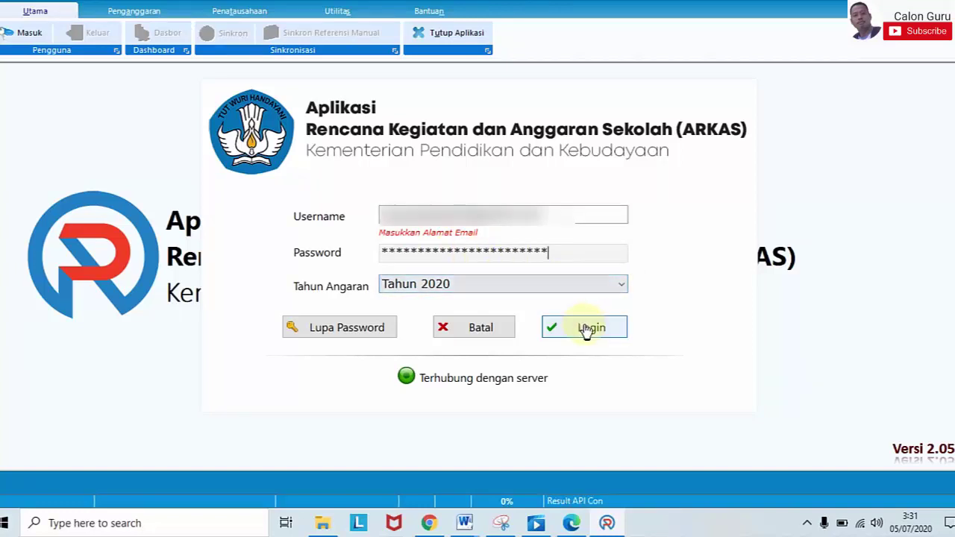
left_click(586, 329)
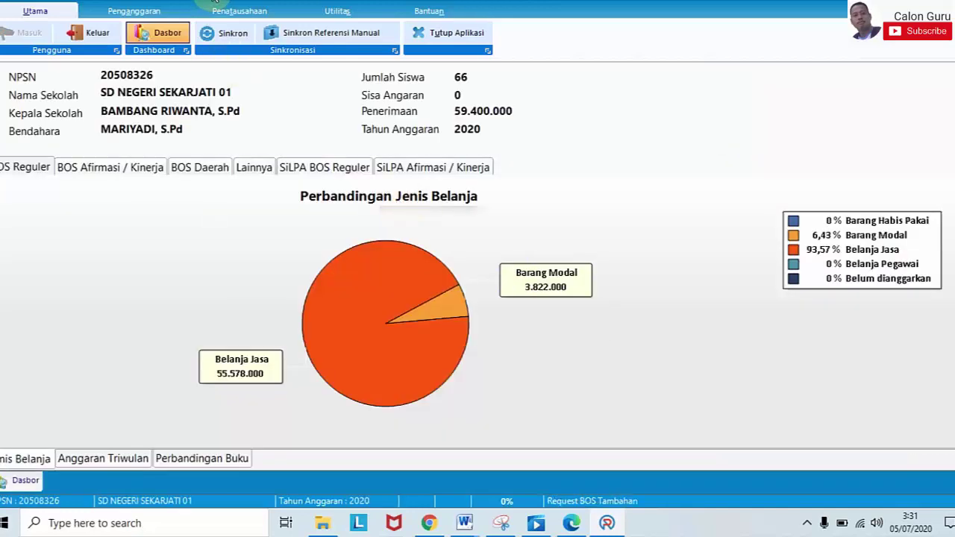
Step: Show the Maret Buku Kas Umum for BOS Reguler Revisi Ke 1 and check its rows through 10-03-2020 Cat Kayu
left_click(217, 12)
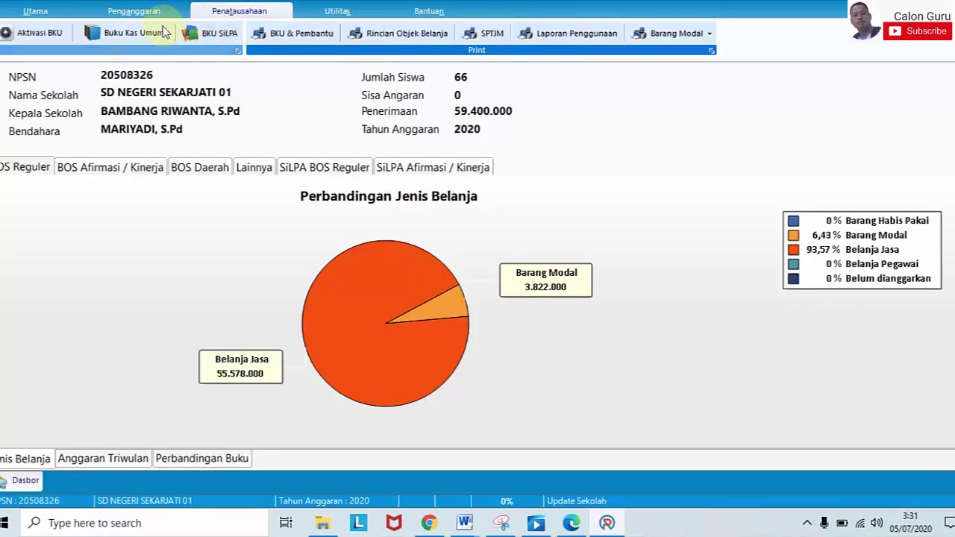
left_click(123, 33)
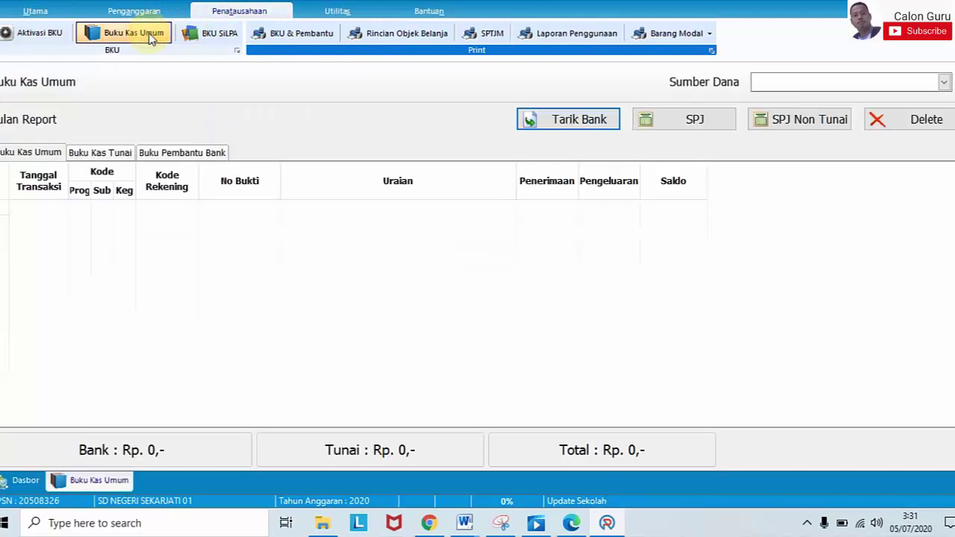
left_click(841, 88)
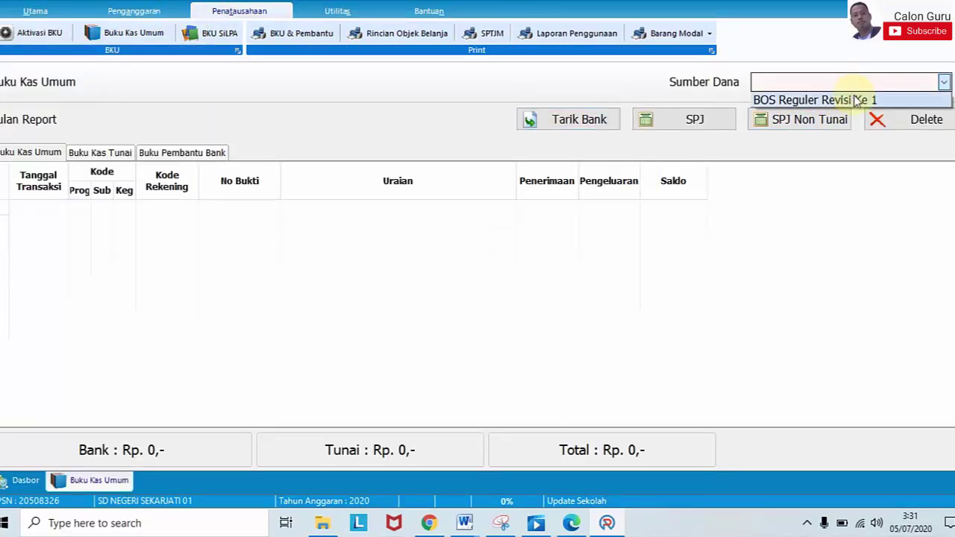
left_click(855, 97)
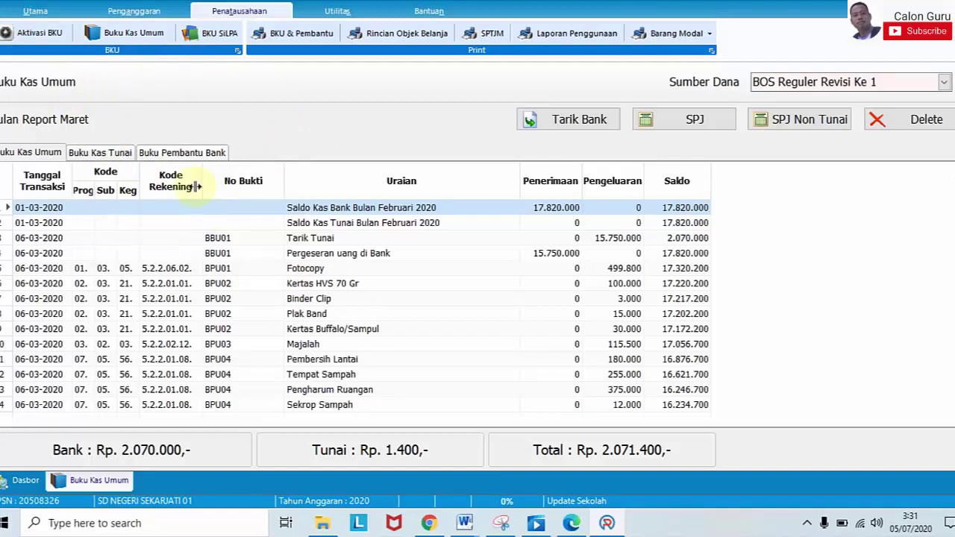
key("Down")
key("Down")
key("Down")
key("Down")
key("Down")
key("Down")
key("Down")
key("Down")
key("Down")
key("Down")
key("Down")
key("Down")
key("Down")
key("Down")
key("Down")
key("Down")
key("Down")
key("Down")
key("Down")
key("Down")
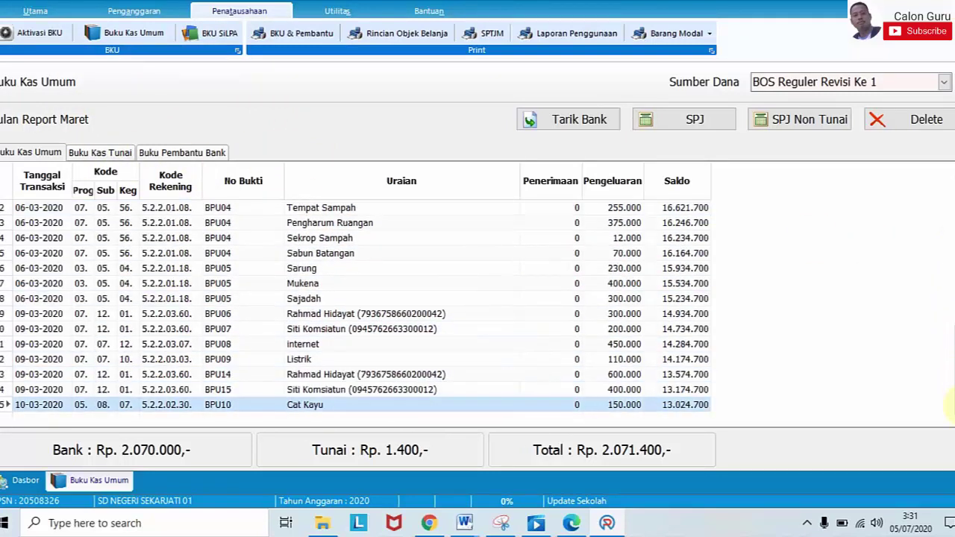
key("ctrl+Home")
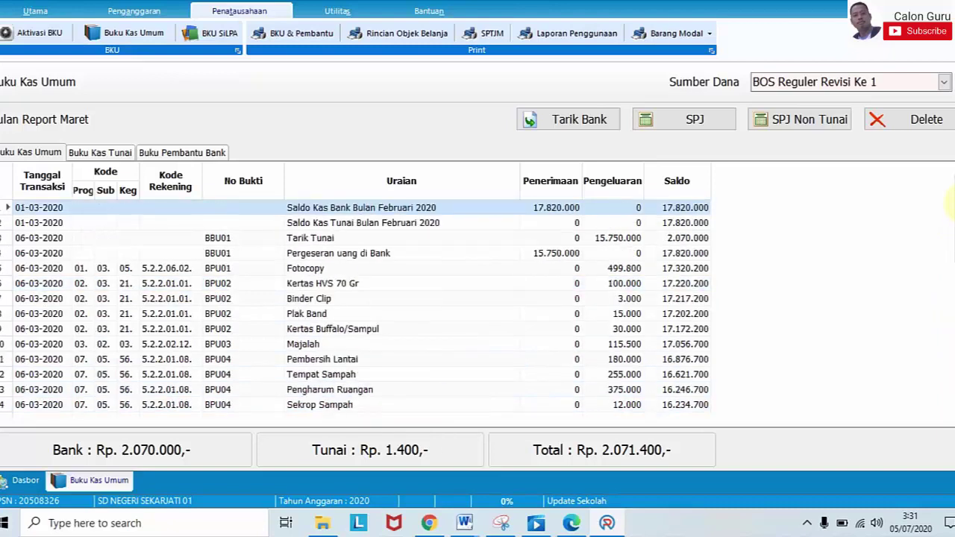